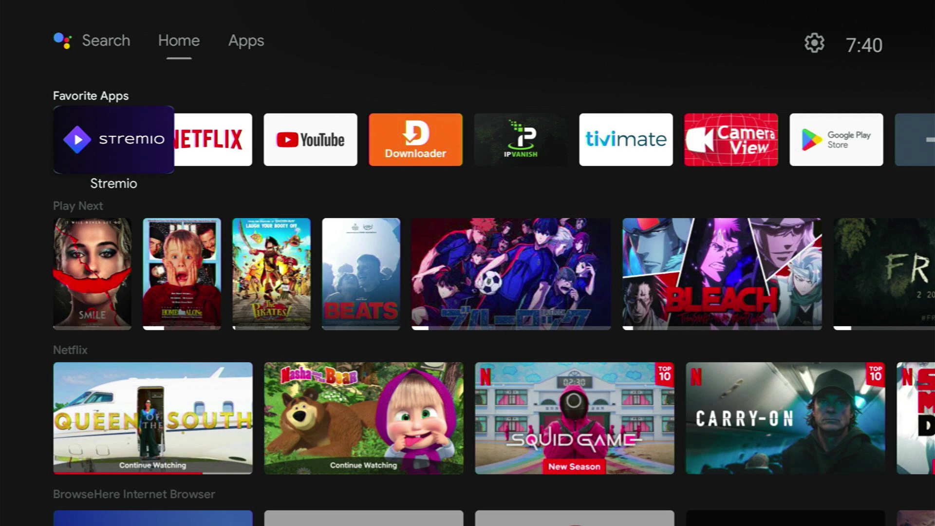
- Open the Google Play Store from the favorite apps on the home screen
key("Right")
key("Right")
key("Right")
key("Right")
key("Right")
key("Right")
key("Right")
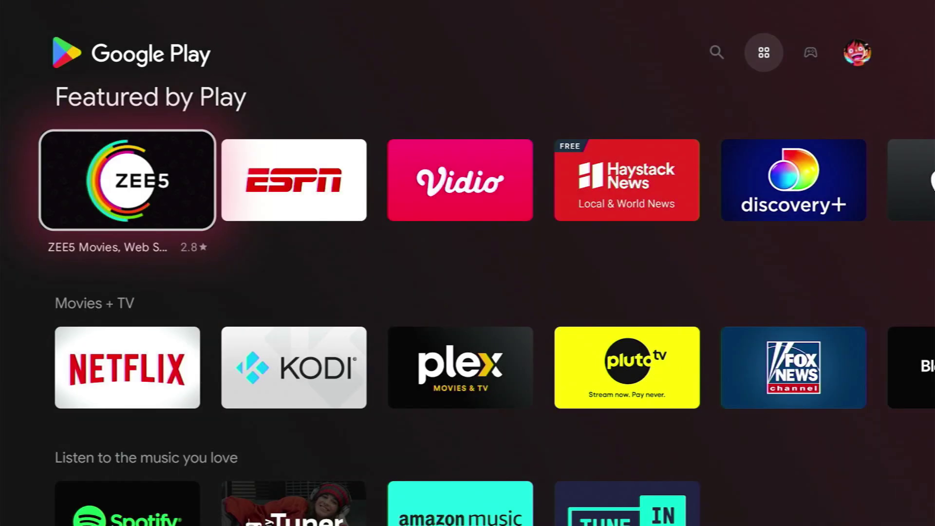
- Search the Play Store for "do"
key("Up")
key("Left")
key("Down")
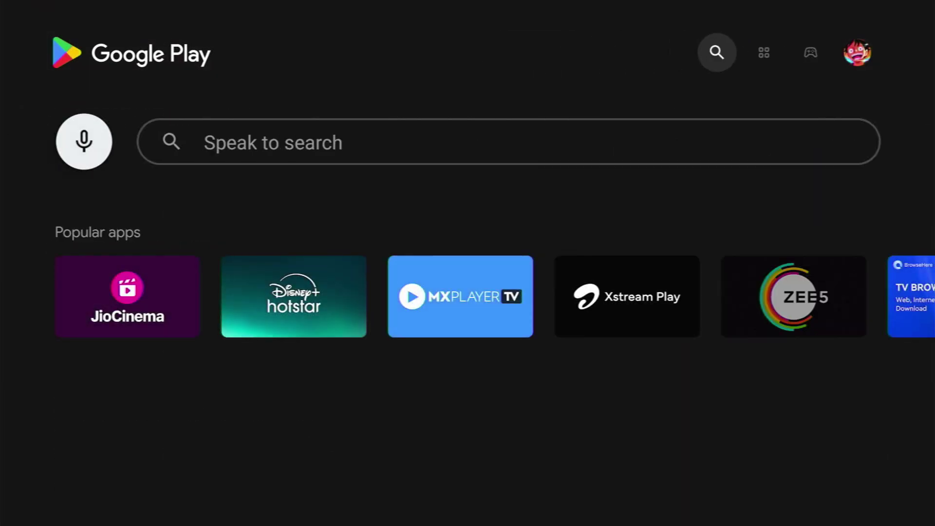
key("Right")
key("Down")
key("Right")
key("Right")
key("Return")
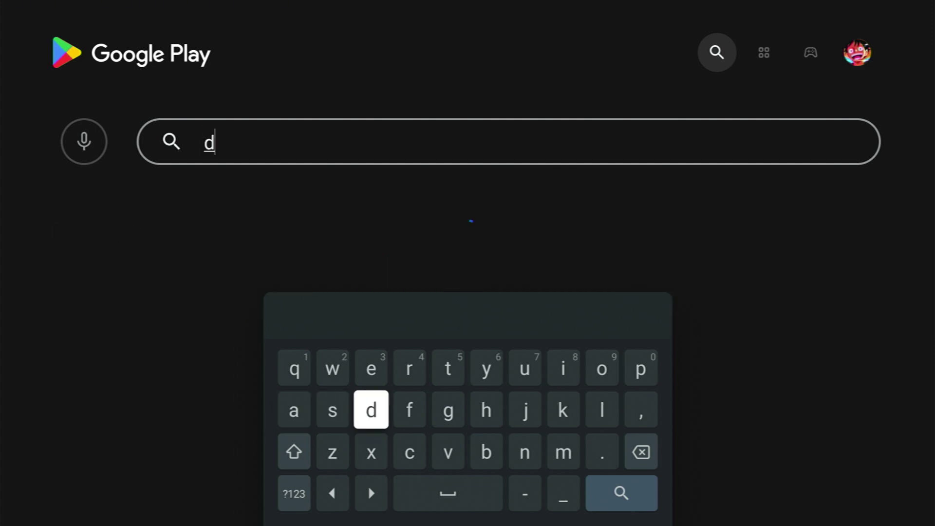
key("Up")
key("Right")
key("Right")
key("Right")
key("Right")
key("Right")
key("Right")
key("Return")
key("Down")
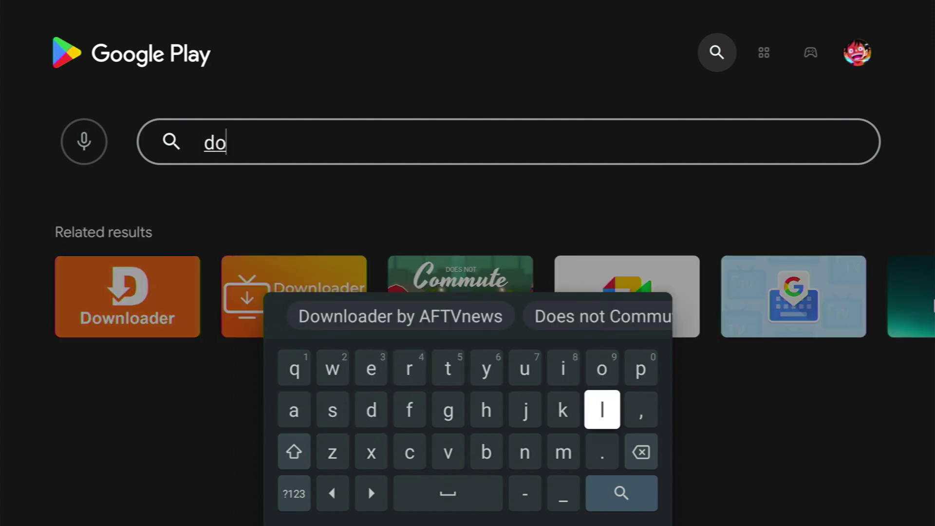
- Open the Downloader by AFTVnews result and launch the app
key("Down")
key("Down")
key("Return")
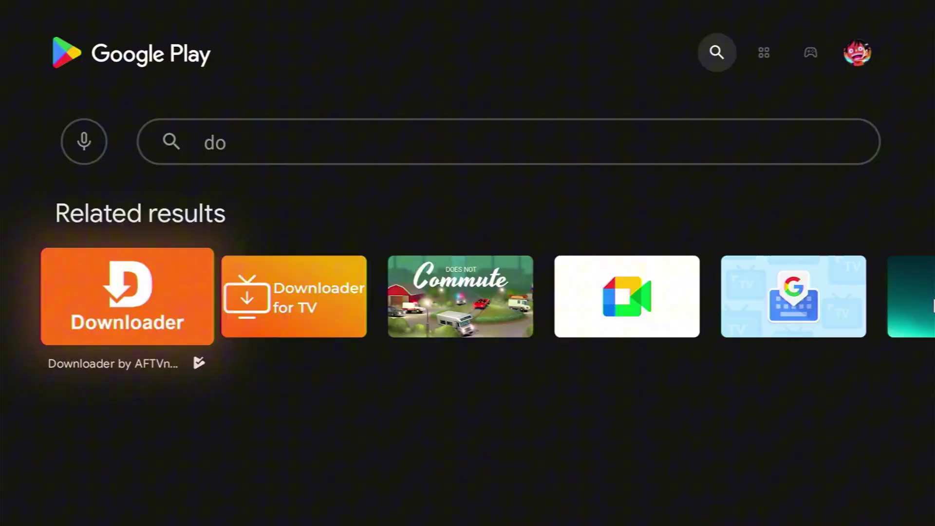
key("Return")
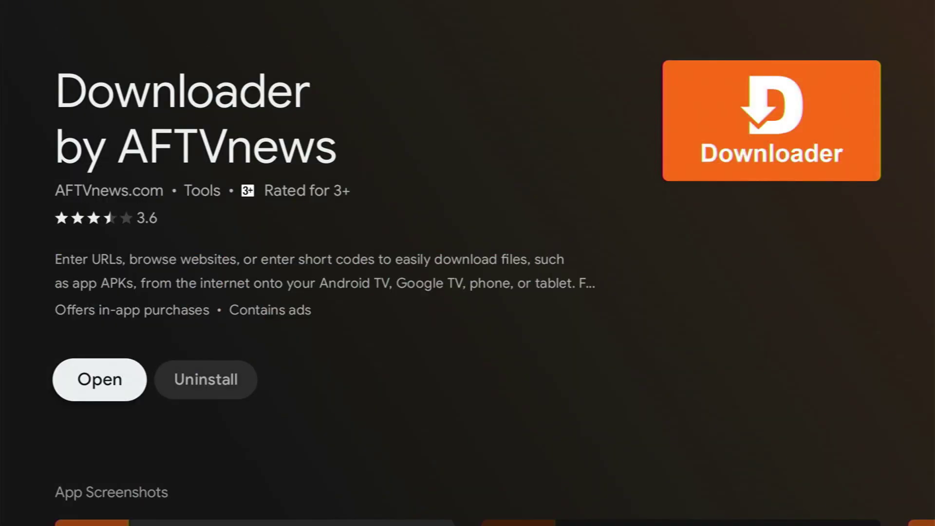
key("Return")
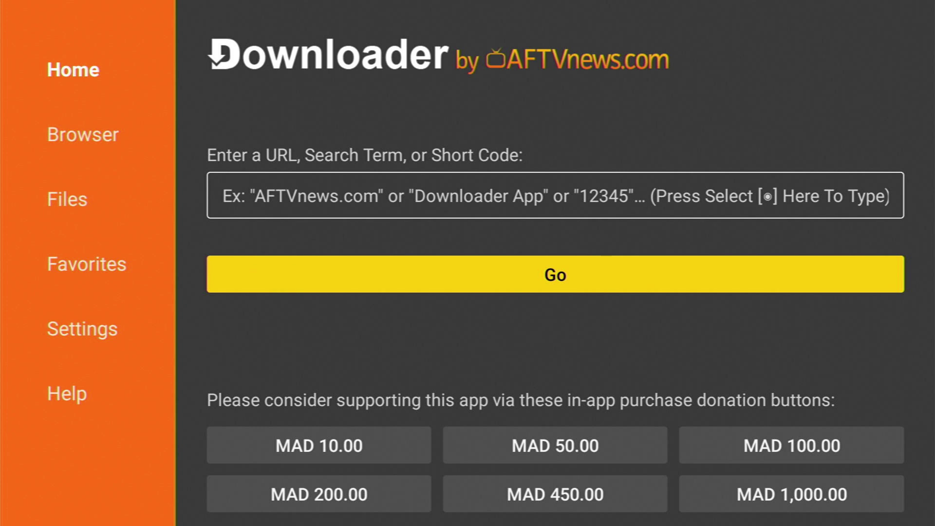
- Activate the URL and short code field on Downloader's Home page and switch the on-screen keyboard to numbers
key("Left")
key("Up")
key("Up")
key("Up")
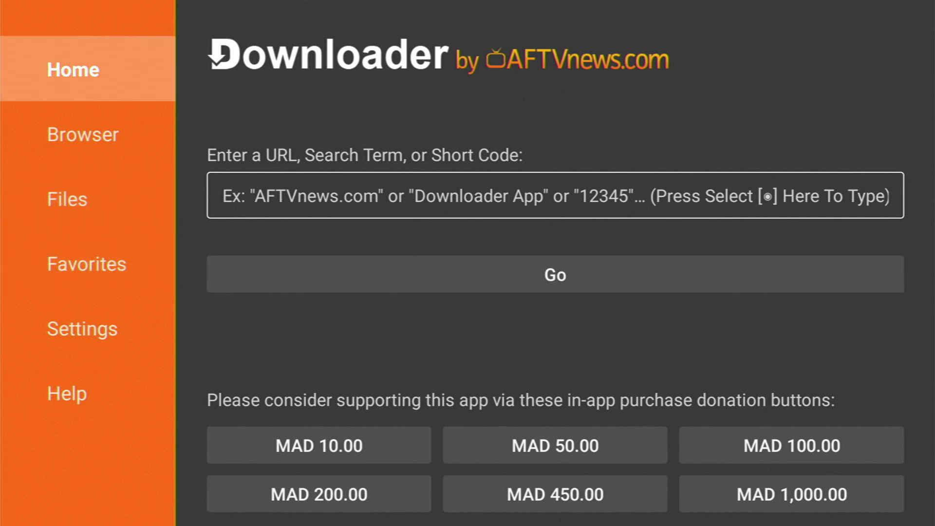
key("Right")
key("Return")
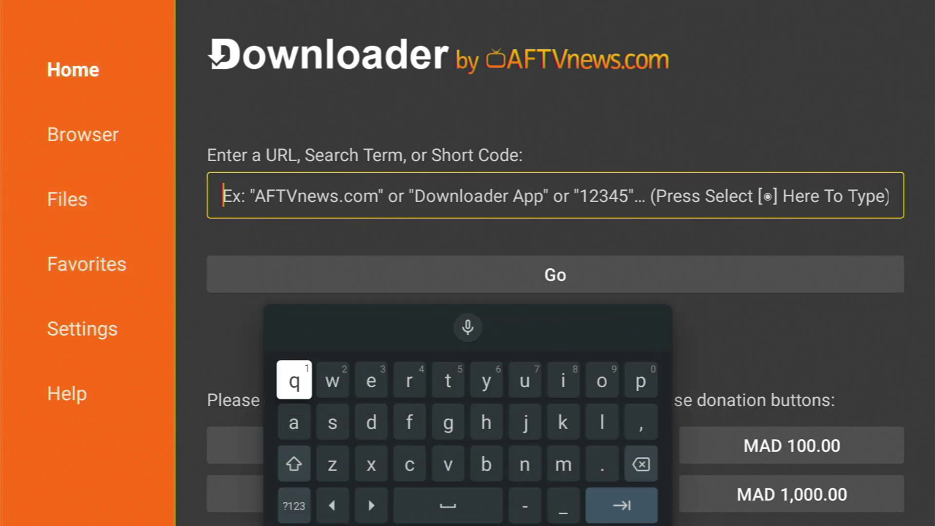
key("Down")
key("Down")
key("Return")
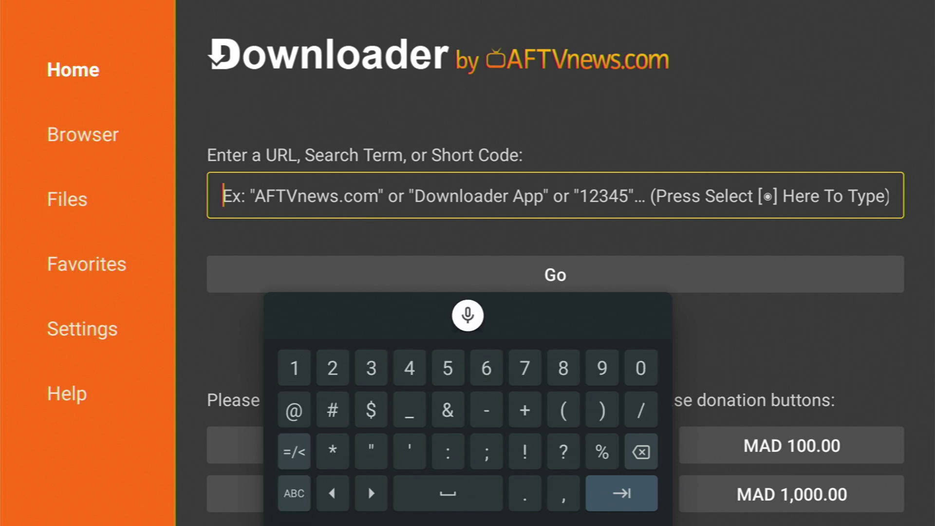
- Enter the short code 2332427 and load the page it points to
key("Down")
key("Left")
key("Left")
key("Left")
key("Left")
key("Return")
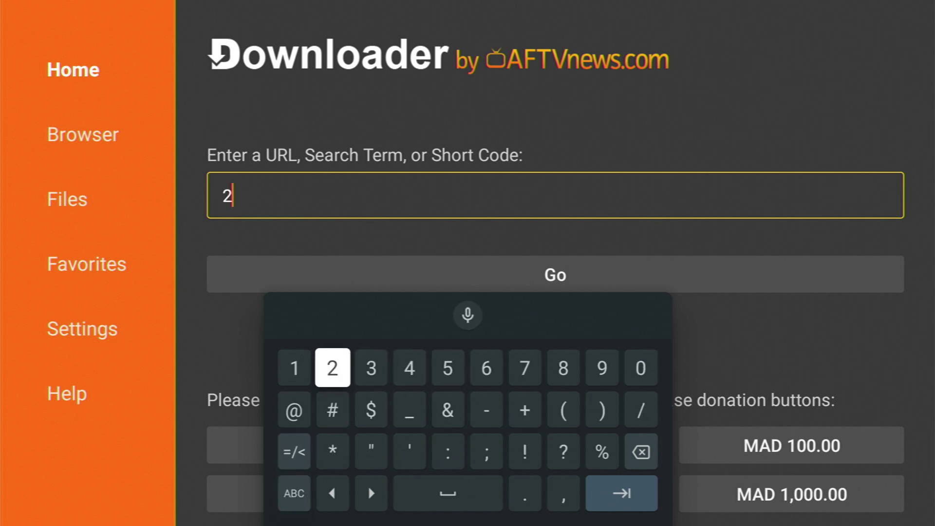
key("Right")
key("Return")
key("Return")
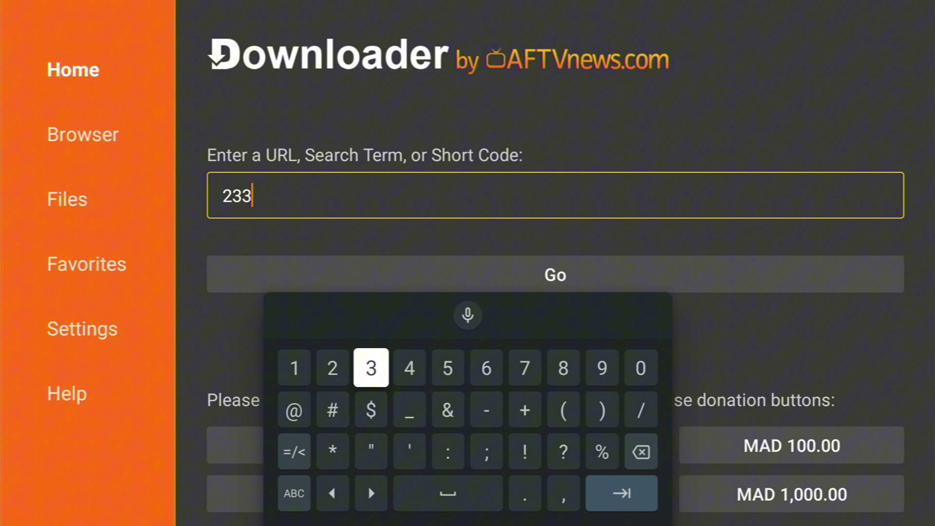
key("Right")
key("Right")
key("Left")
key("Left")
key("Left")
key("Left")
key("Left")
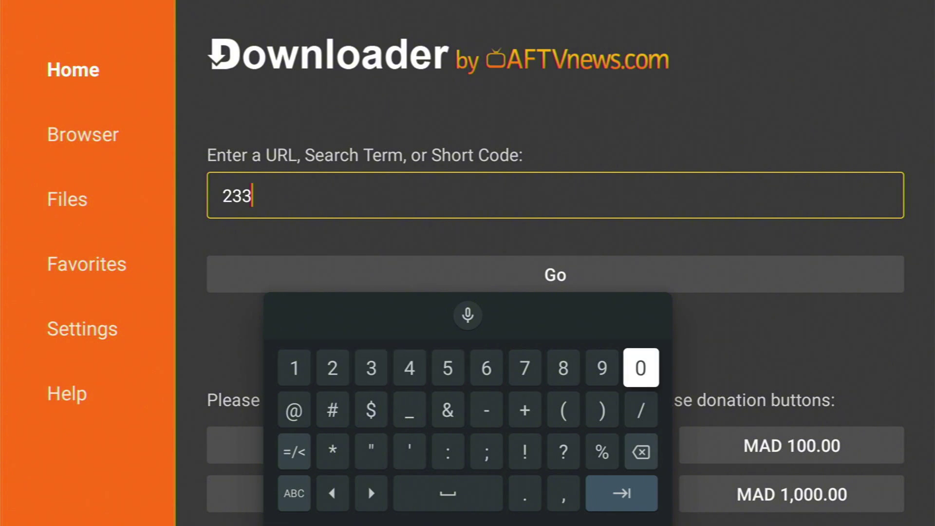
key("Right")
key("Right")
key("Return")
key("Right")
key("Right")
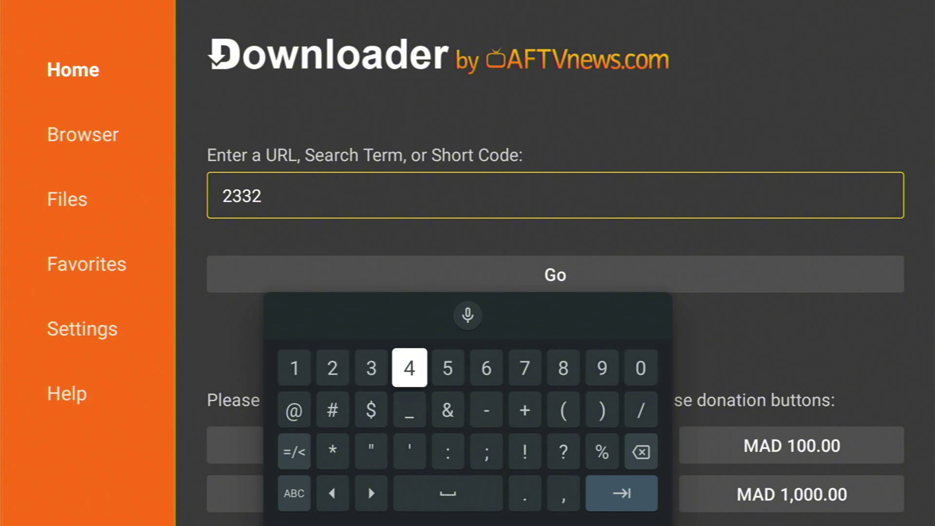
key("Right")
key("Left")
key("Return")
key("Right")
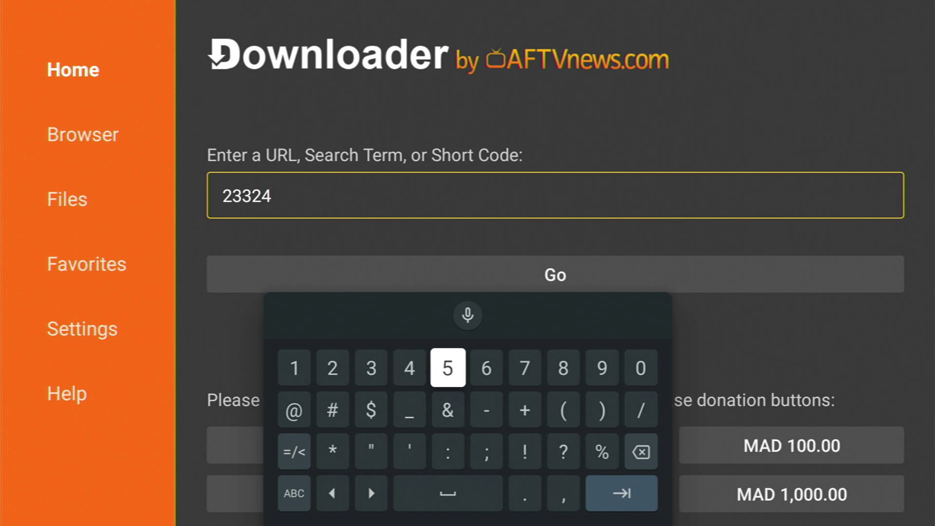
key("Left")
key("Left")
key("Left")
key("Return")
key("Right")
key("Right")
key("Right")
key("Right")
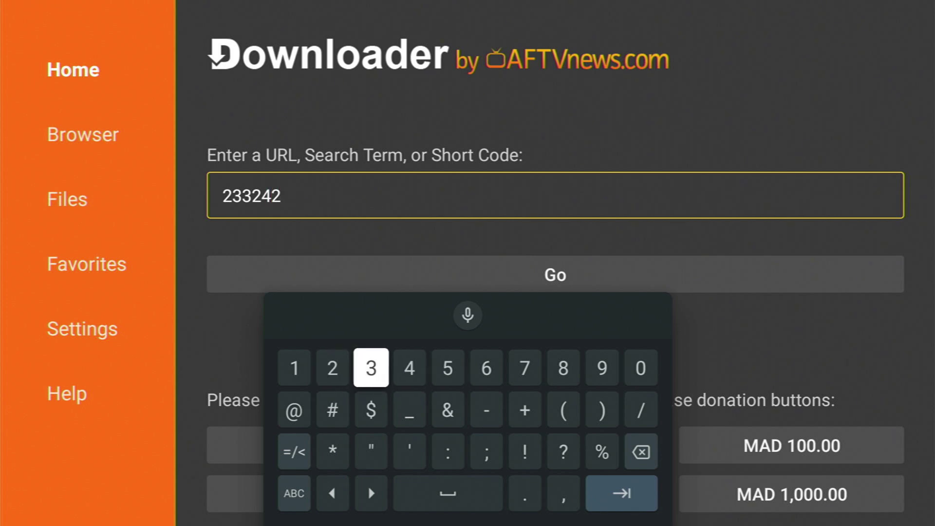
key("Right")
key("Right")
key("Left")
key("Return")
key("Down")
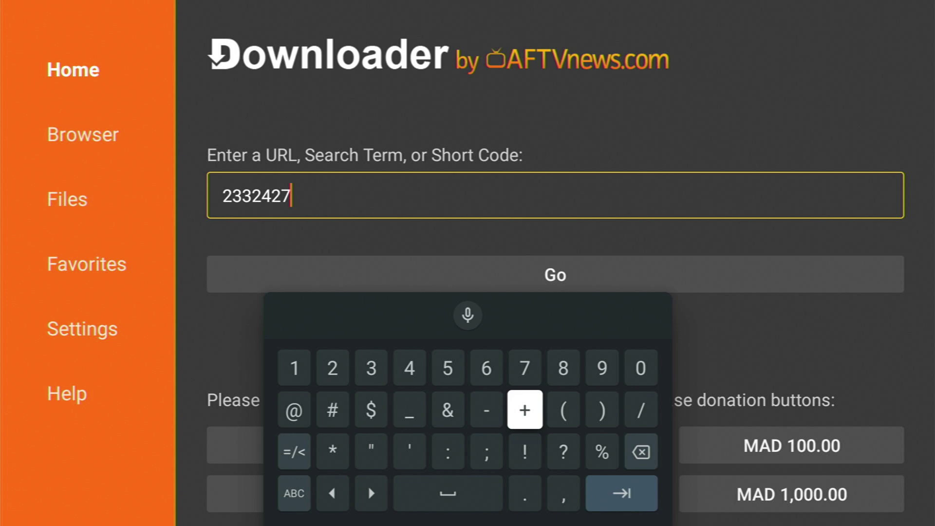
key("Down")
key("Down")
key("Right")
key("Right")
key("Return")
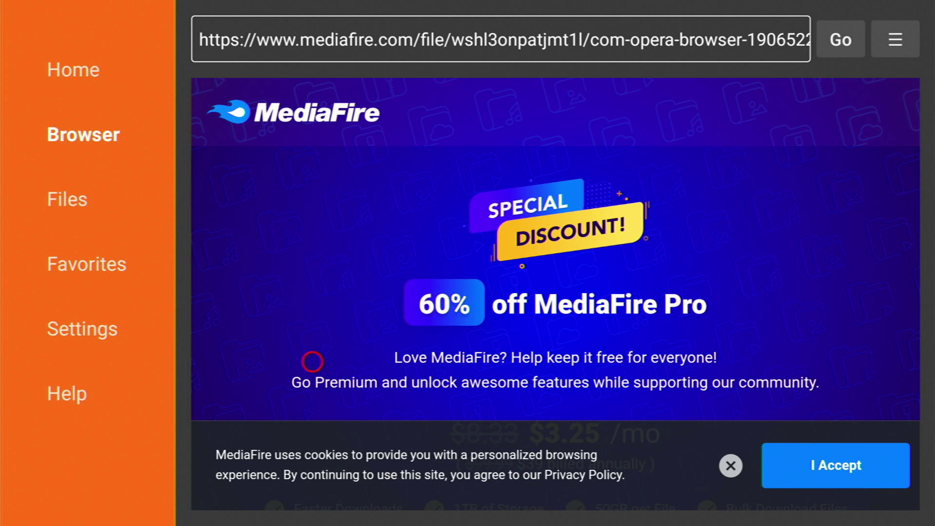
- Download the com-opera-browser file from the MediaFire page
scroll(582, 492, "down", 4)
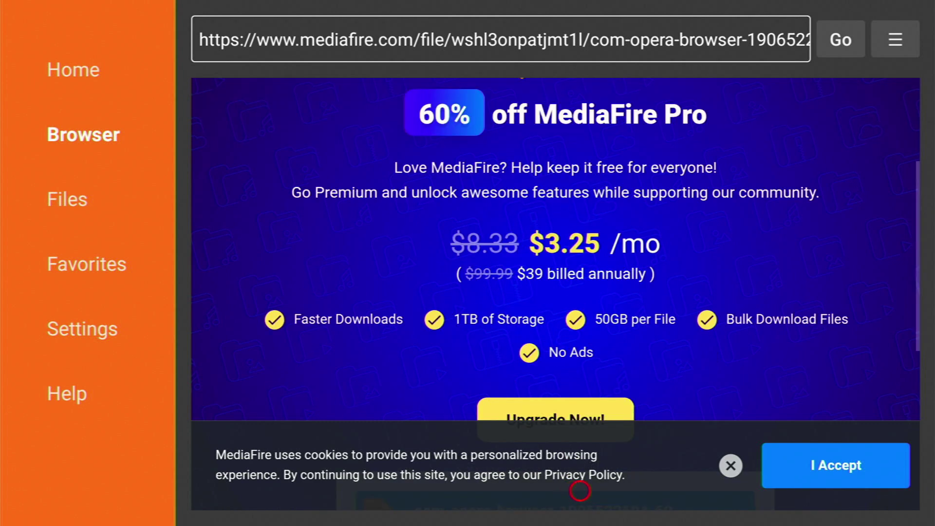
scroll(768, 492, "down", 5)
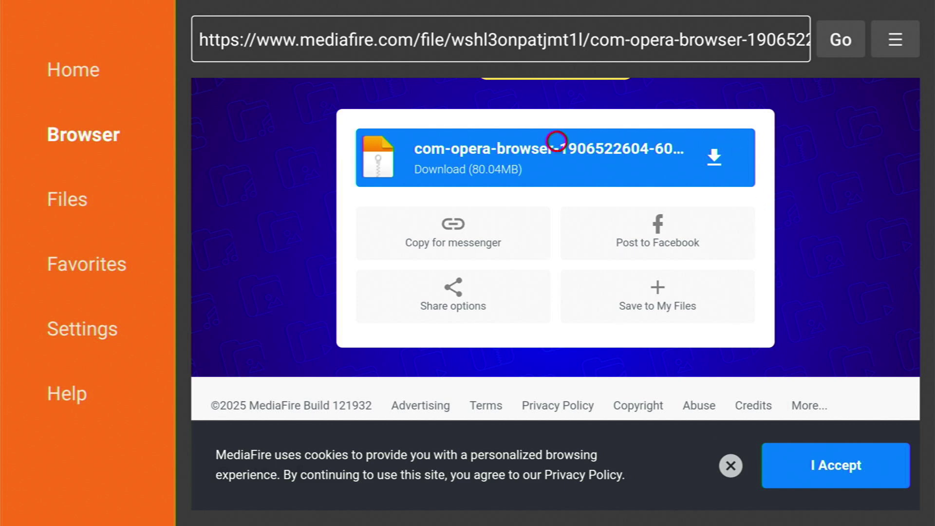
left_click(557, 141)
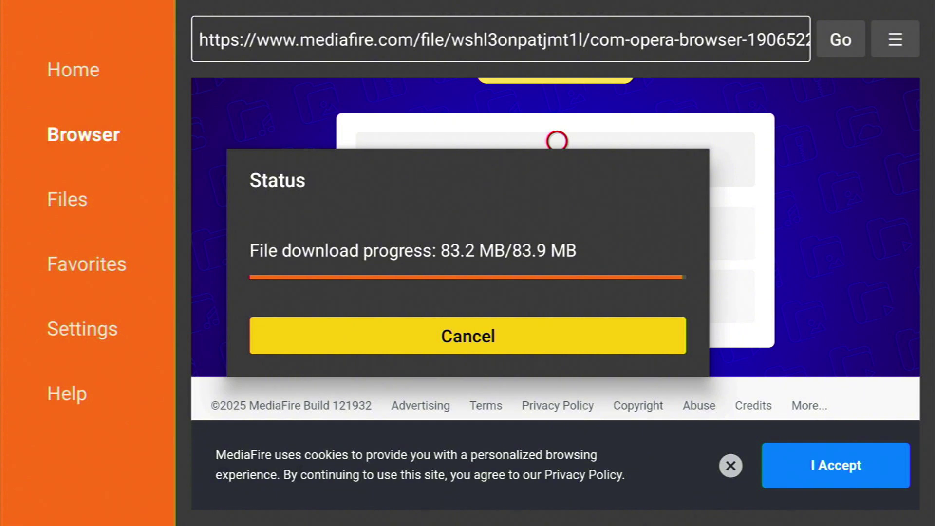
- Install the Opera update from the downloaded file and close the installer without opening the app
key("Return")
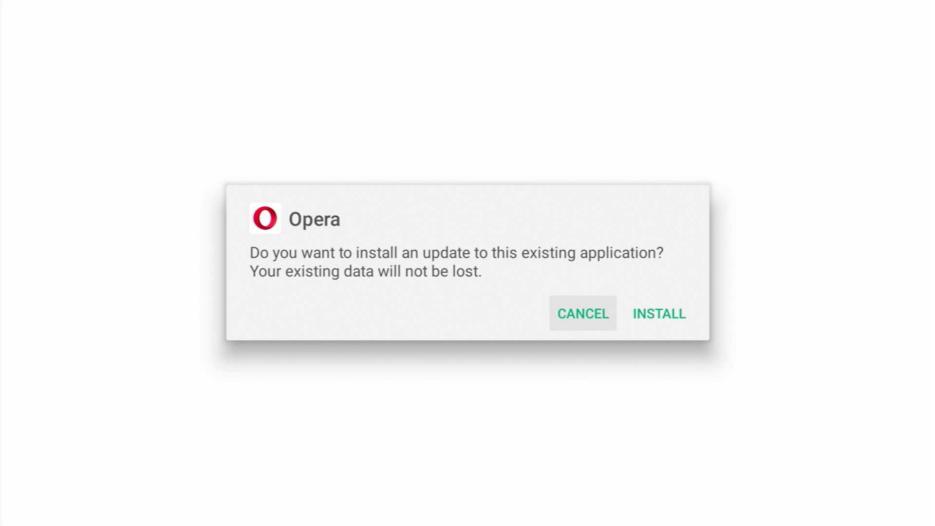
key("Tab")
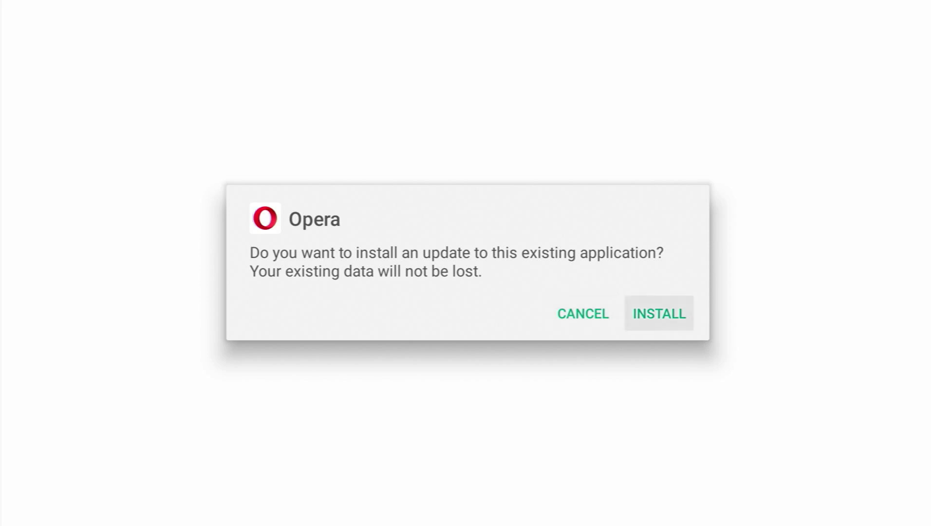
key("Return")
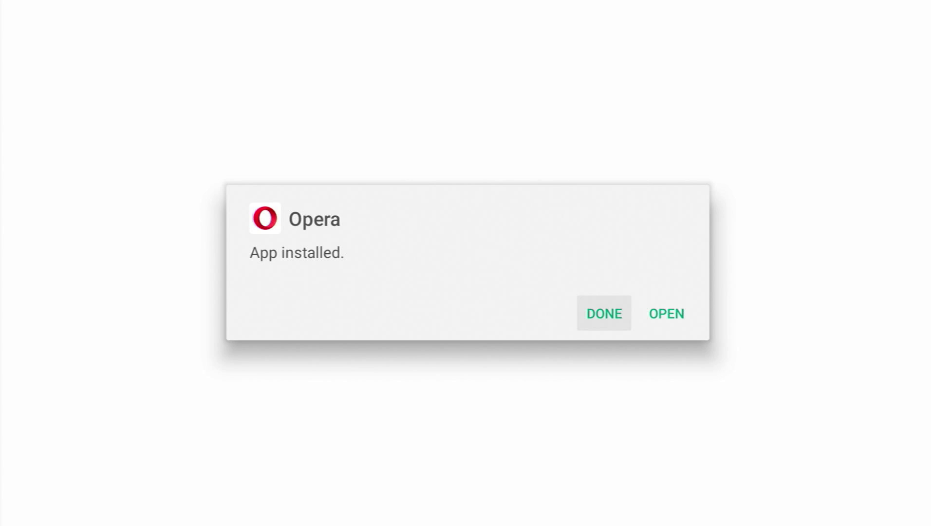
key("Return")
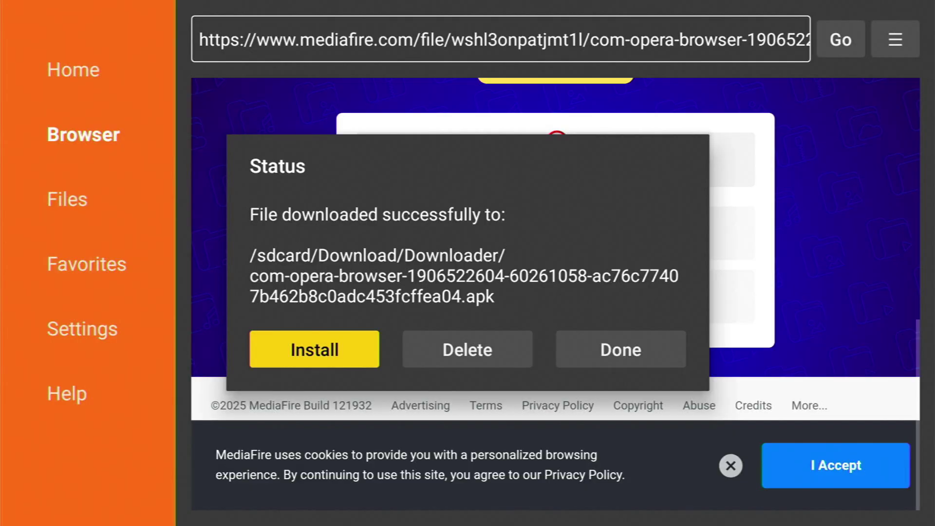
- Delete the downloaded Opera APK file from the device and confirm the deletion
key("Right")
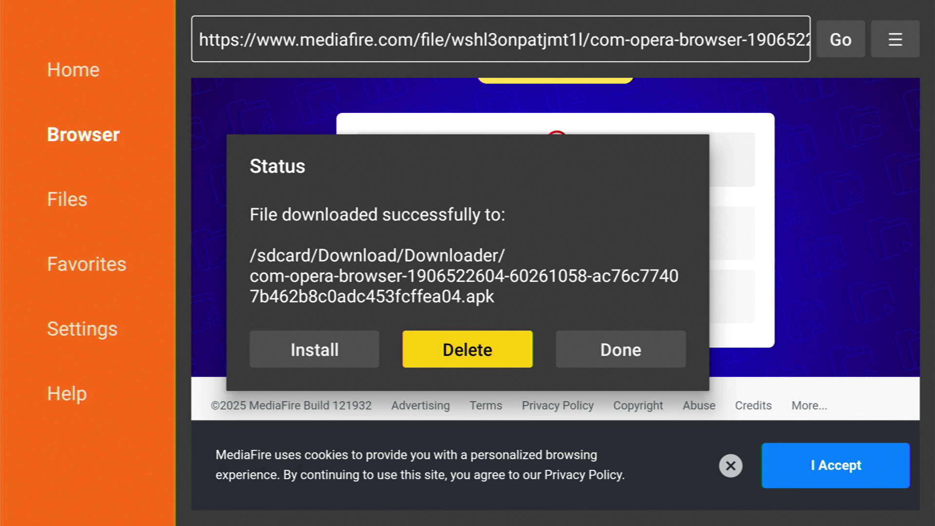
key("Return")
key("Left")
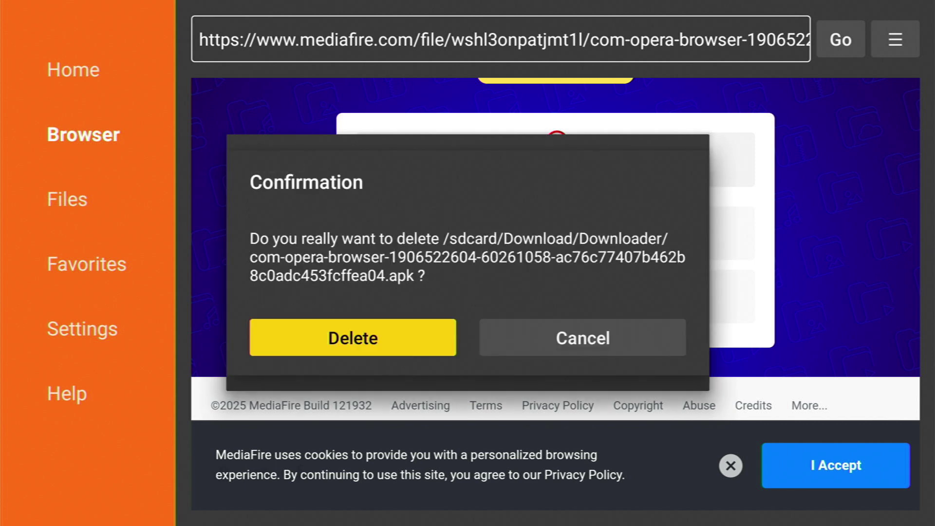
key("Return")
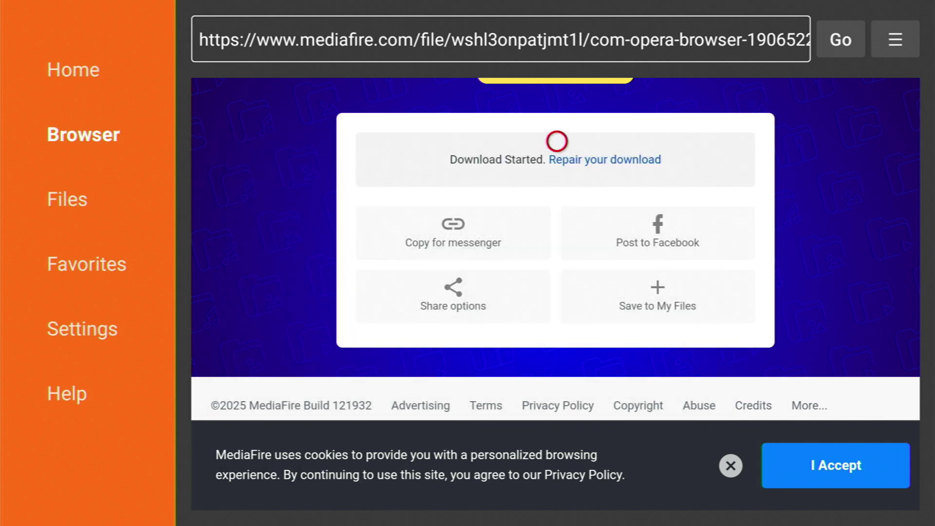
- Return to the home screen and look through the full list of installed apps and games for Opera
key("Home")
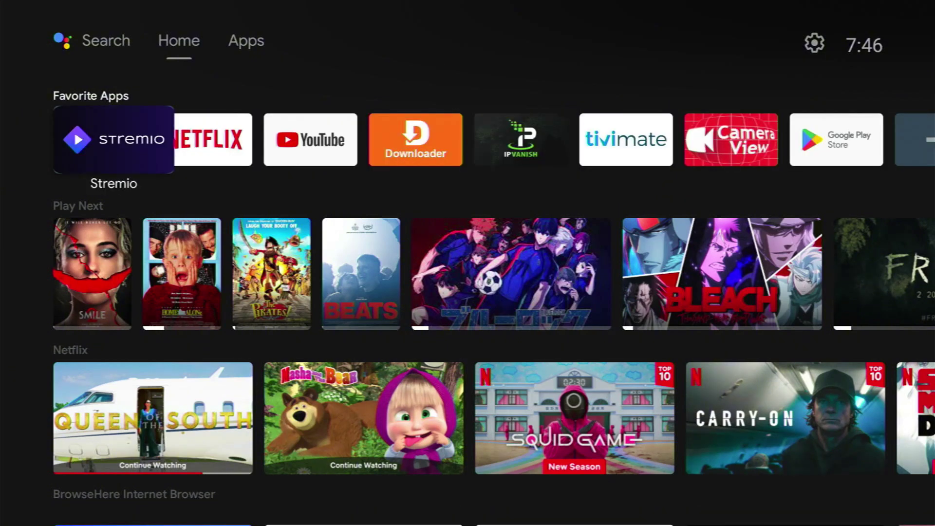
key("Up")
key("Right")
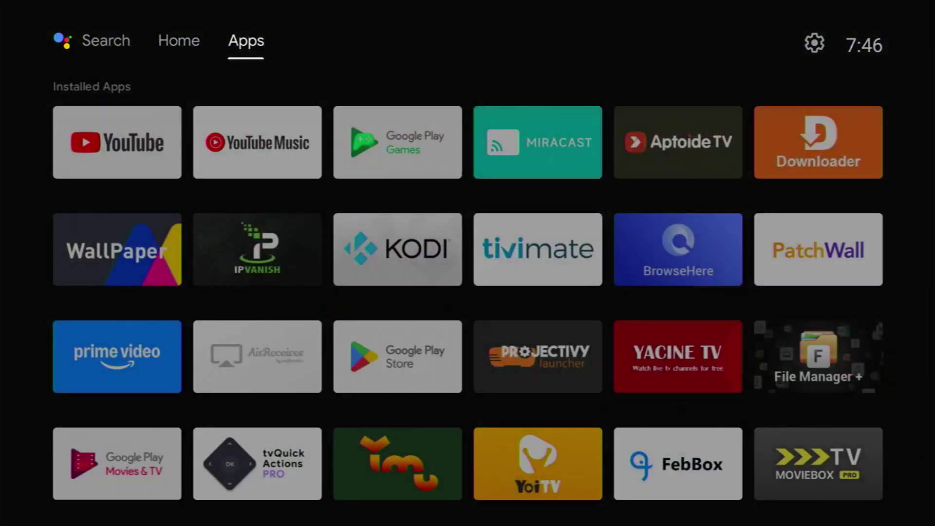
key("Down")
key("Down")
key("Down")
key("Down")
key("Down")
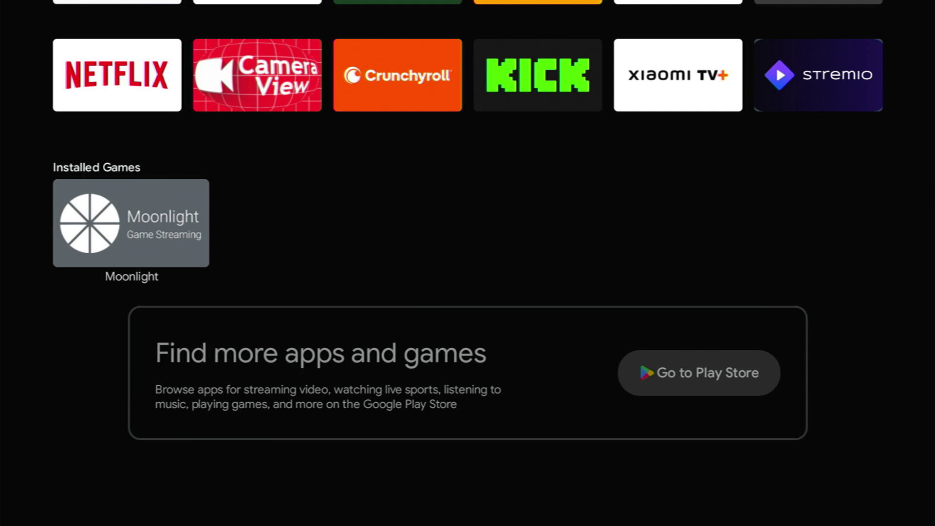
key("Up")
key("Up")
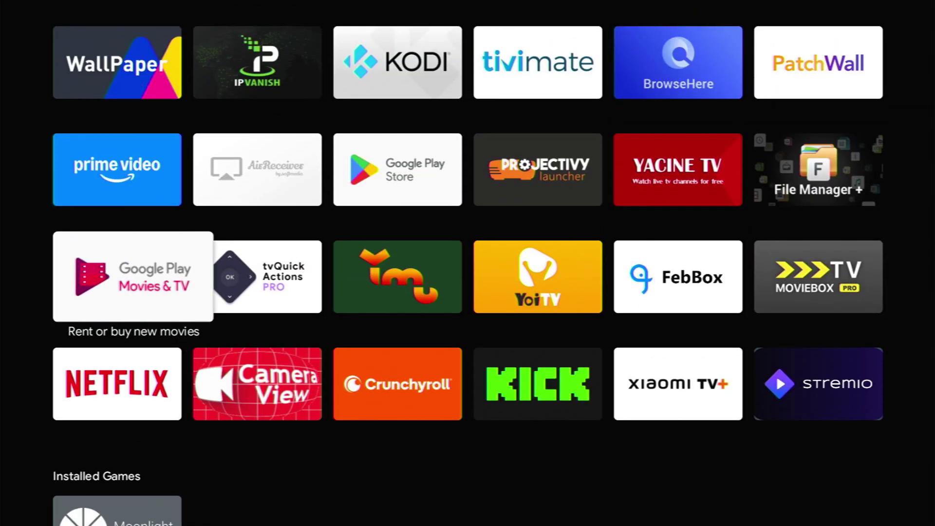
- Open the device settings from the launcher and go into the Apps section
key("Up")
key("Up")
key("Up")
key("Up")
key("Right")
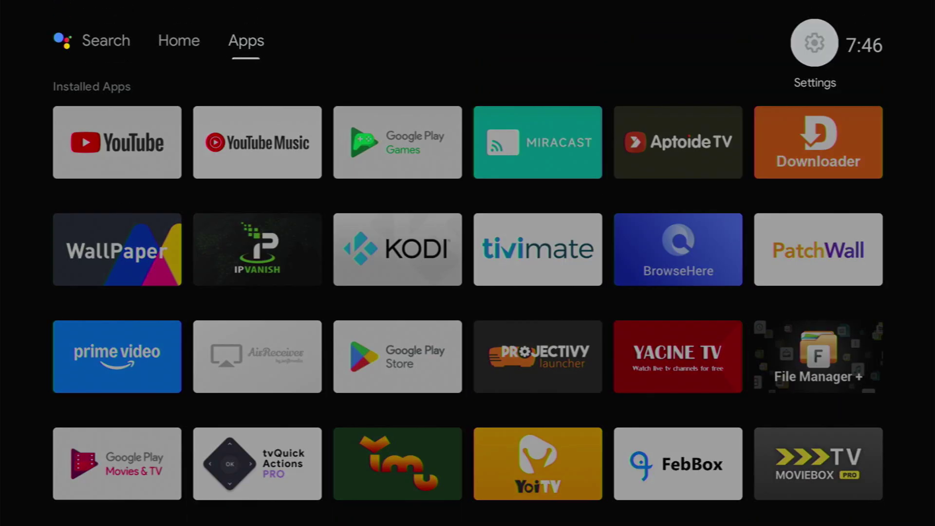
key("Return")
key("Down")
key("Down")
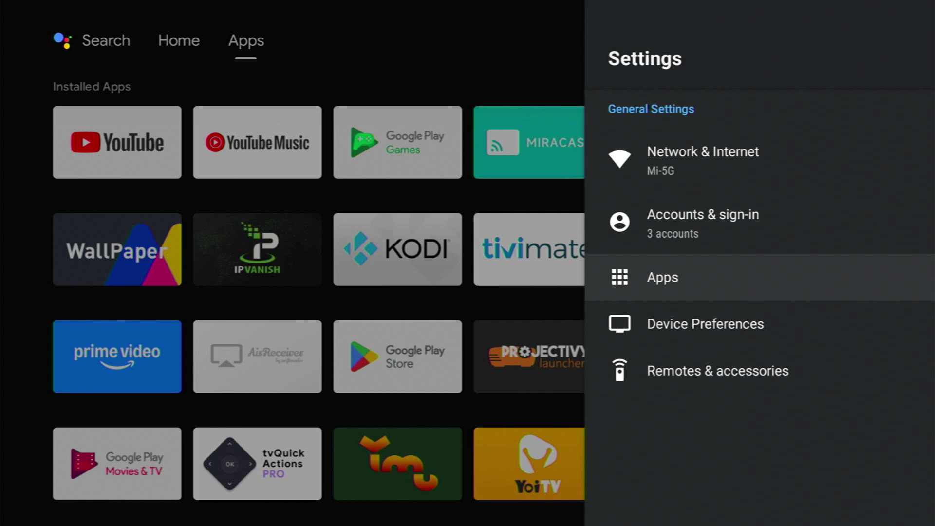
key("Down")
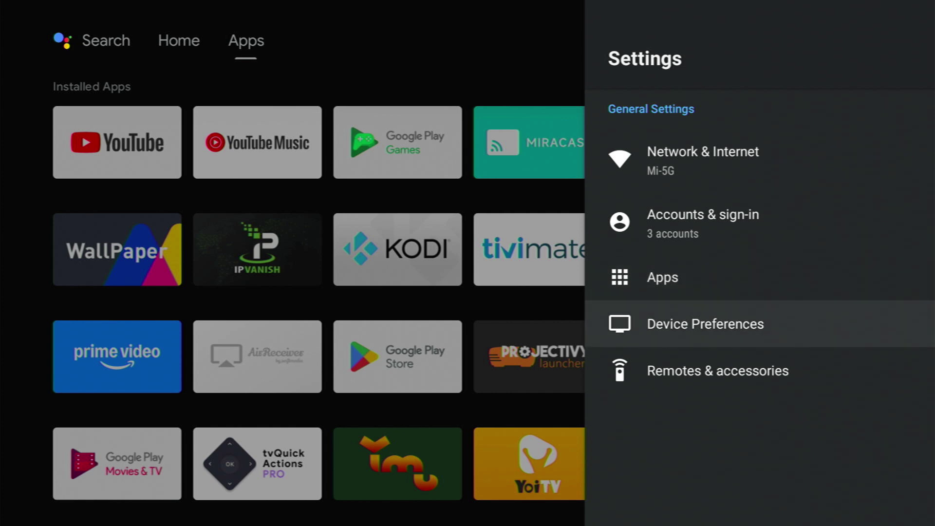
key("Up")
key("Return")
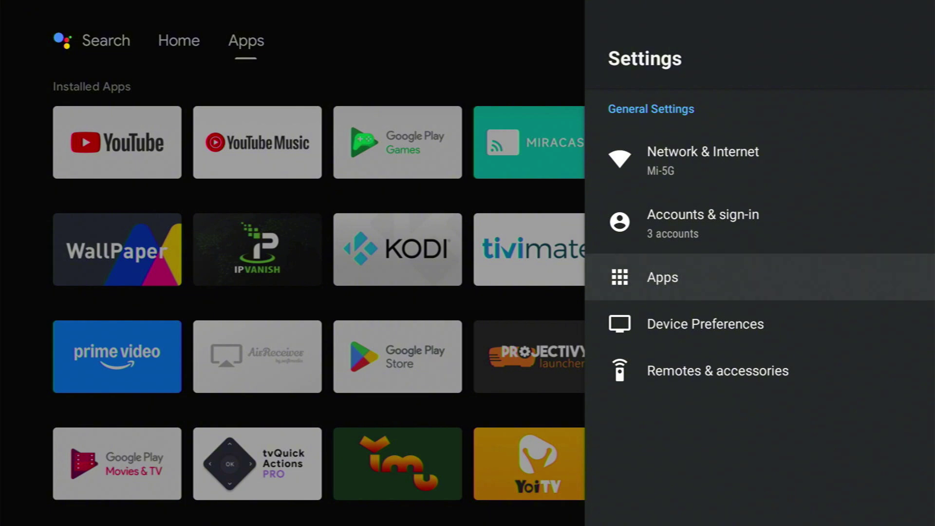
- Show the complete list of all apps instead of only the recently opened ones
key("Down")
key("Down")
key("Down")
key("Down")
key("Down")
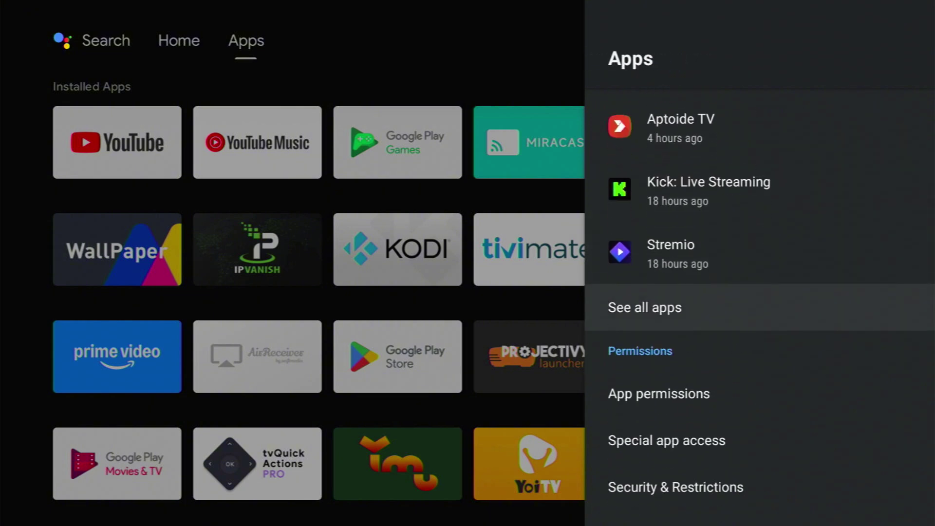
key("Return")
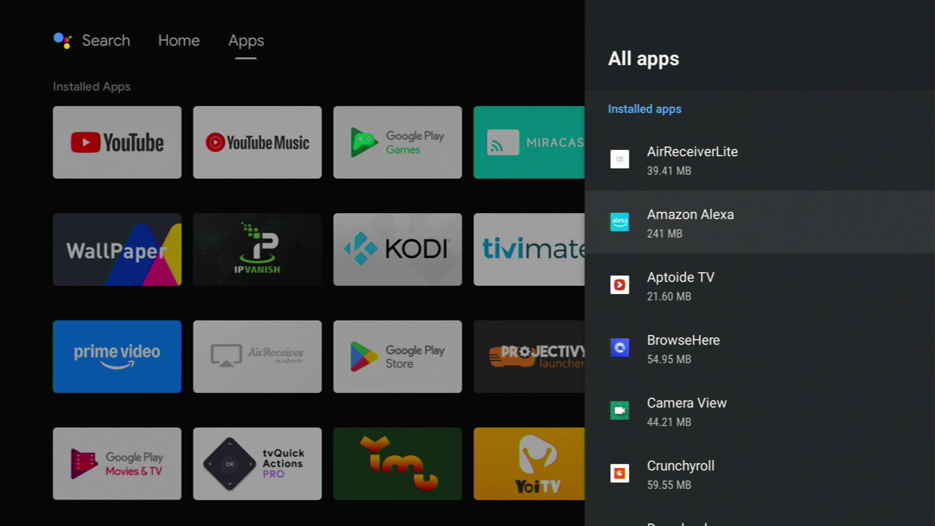
- Find Opera among the installed apps and open its app details page
key("Down")
key("Down")
key("Down")
key("Down")
key("Down")
key("Down")
key("Down")
key("Down")
key("Down")
key("Down")
key("Down")
key("Down")
key("Down")
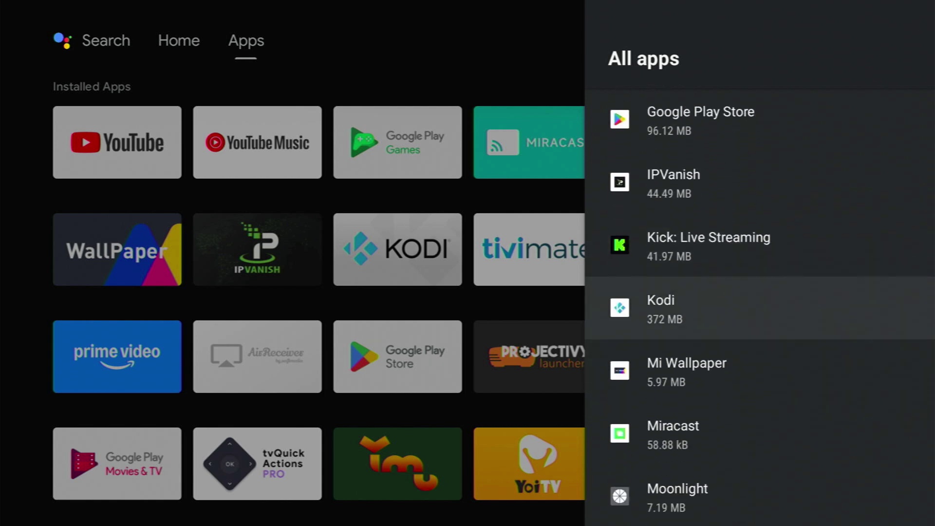
key("Down")
key("Down")
key("Down")
key("Down")
key("Down")
key("Down")
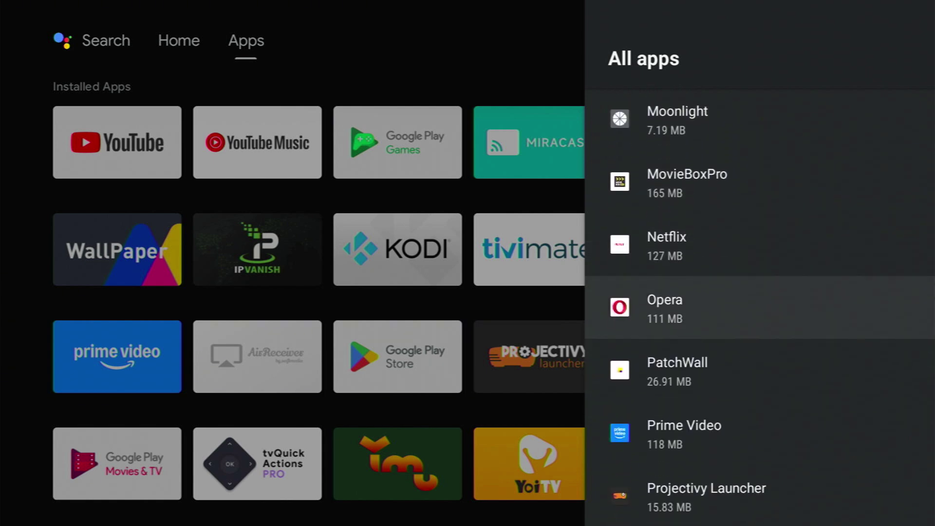
key("Return")
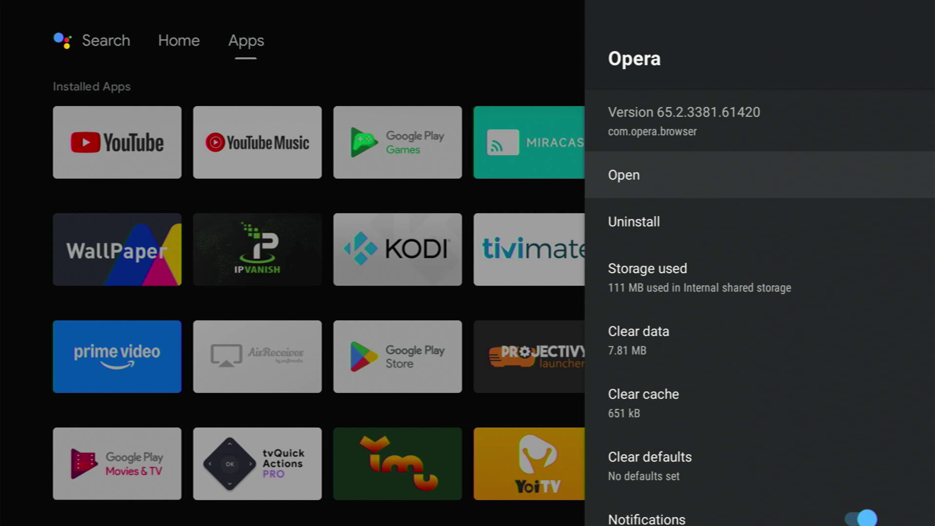